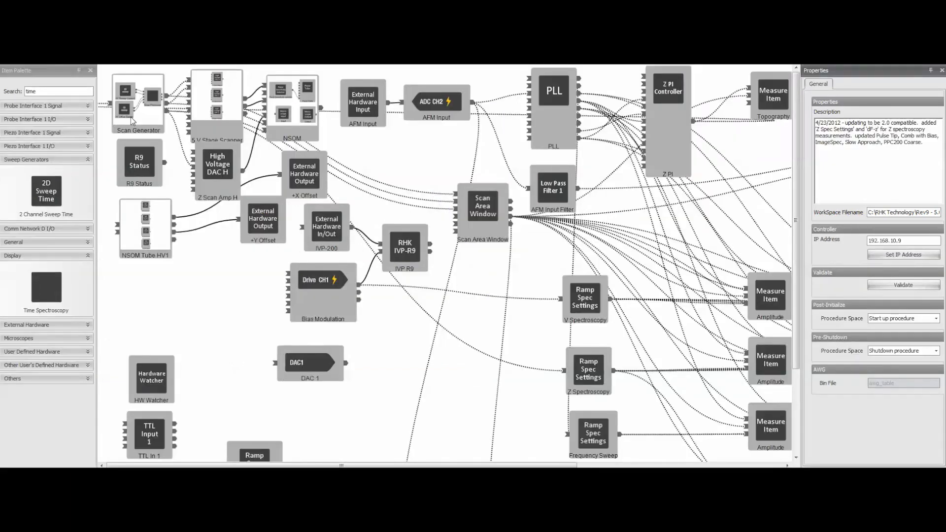
# - Examine the Time Spectroscopy block, the AFM Input Measure Item's settings and the connections feeding that Measure Item
pyautogui.click(46, 91)
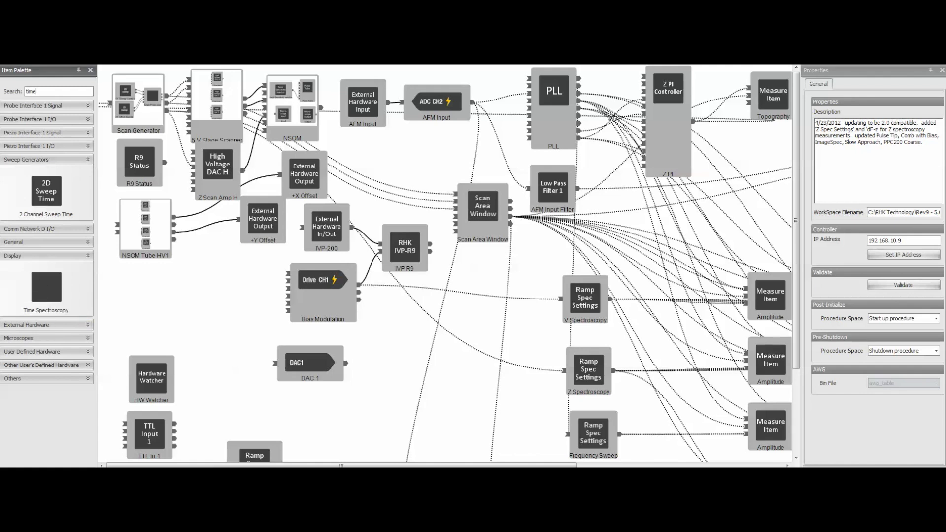
pyautogui.moveTo(418, 466); pyautogui.dragTo(518, 419)
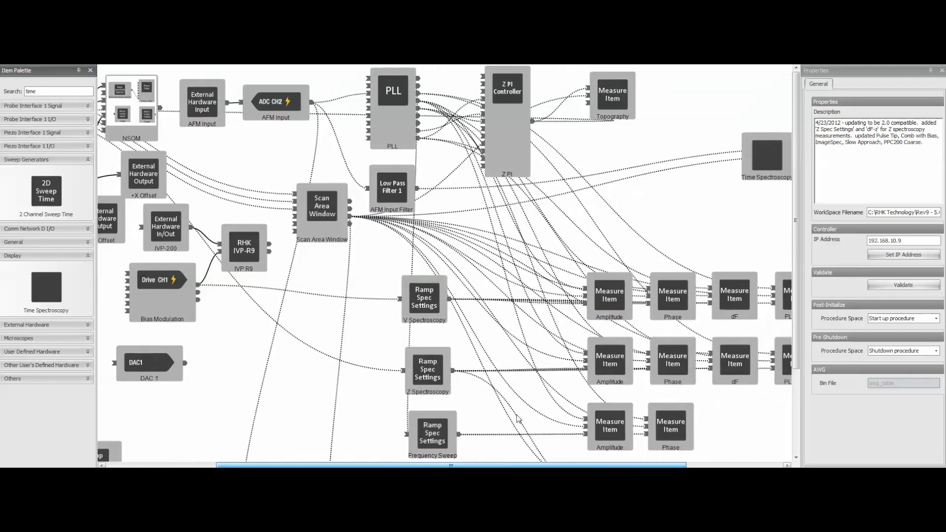
pyautogui.scroll(-5, 517, 419)
pyautogui.scroll(5, 518, 419)
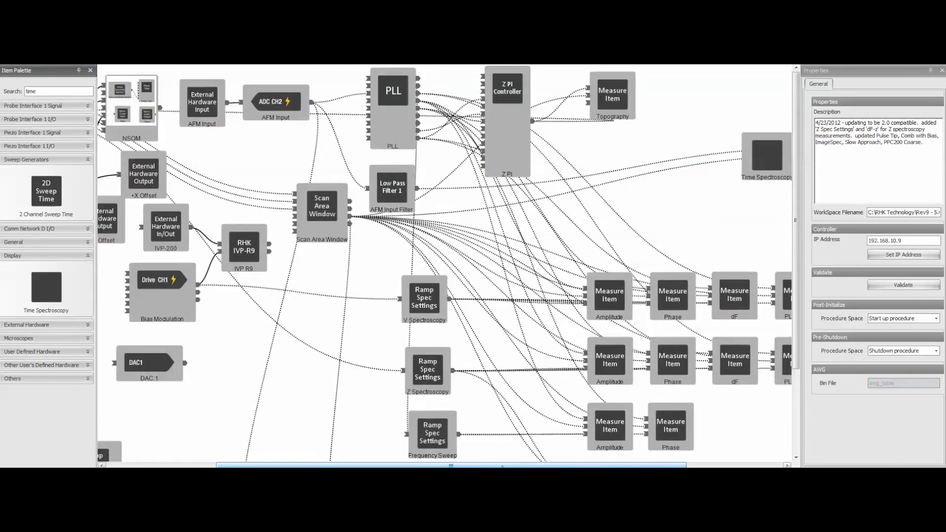
pyautogui.moveTo(513, 466); pyautogui.dragTo(609, 466)
pyautogui.click(609, 162)
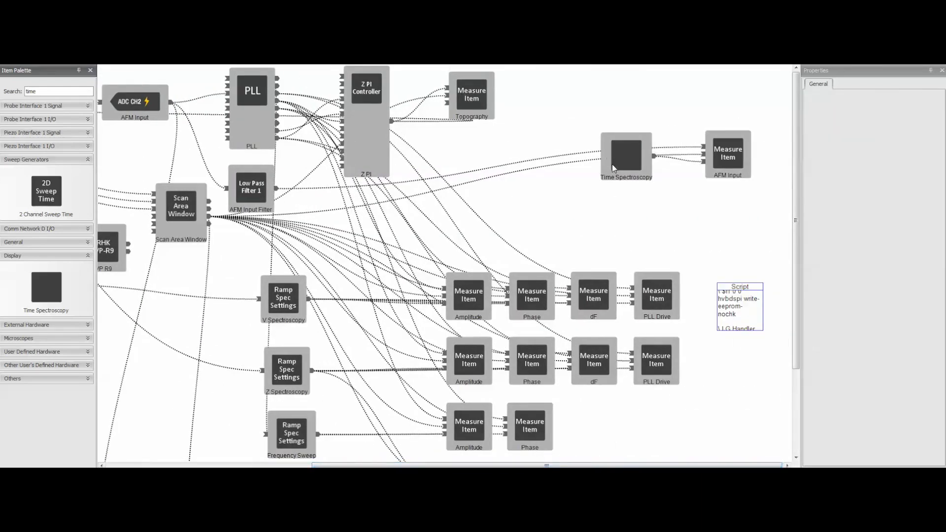
pyautogui.click(731, 157)
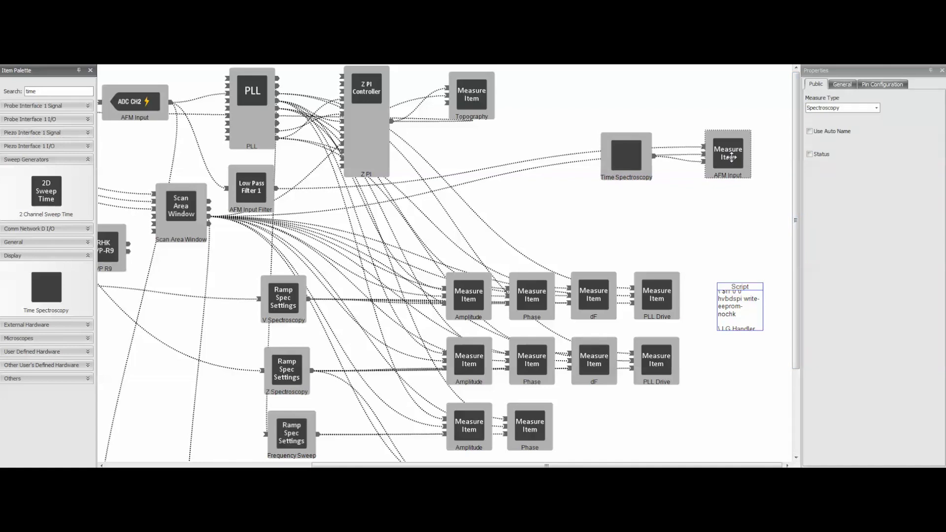
pyautogui.click(686, 147)
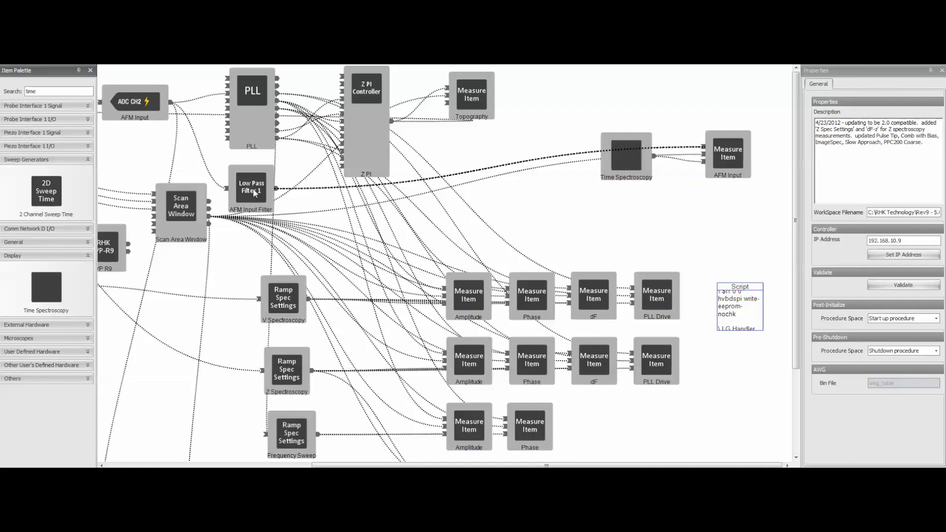
pyautogui.click(691, 155)
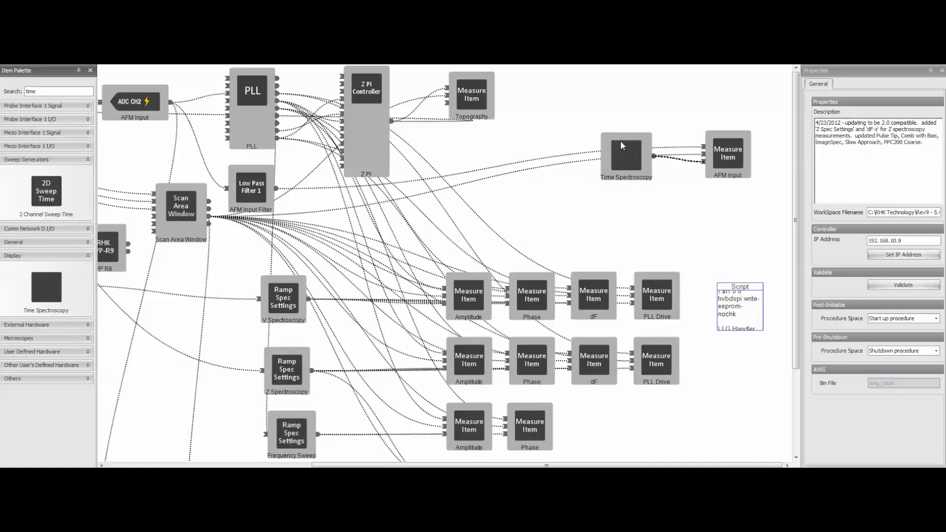
pyautogui.click(736, 146)
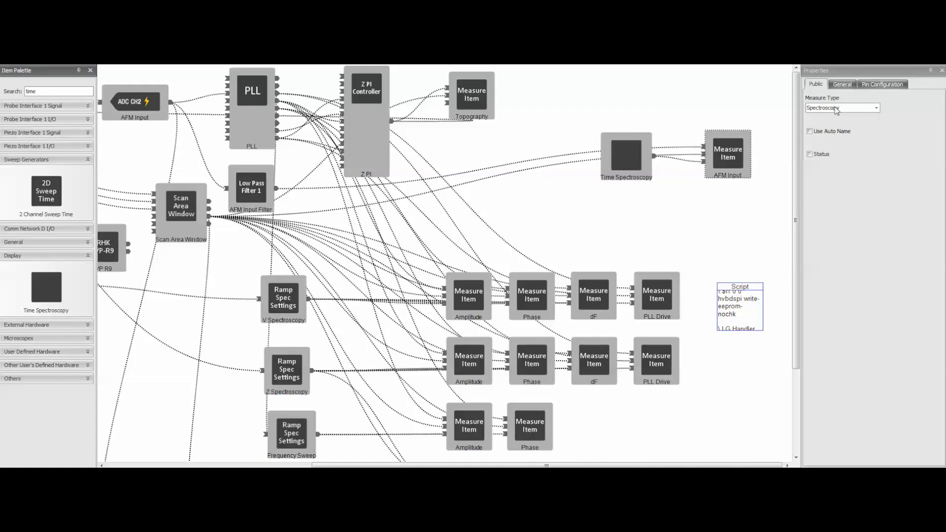
# - Open the Time Spectroscopy procedure and bring its complete Setup, Spec and CleanUp diagram into view
pyautogui.click(318, 42)
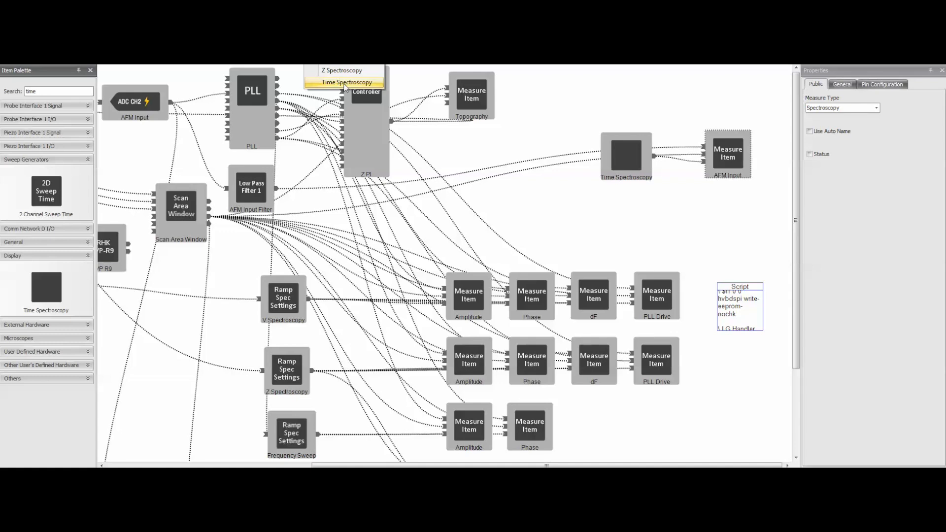
pyautogui.press('Escape')
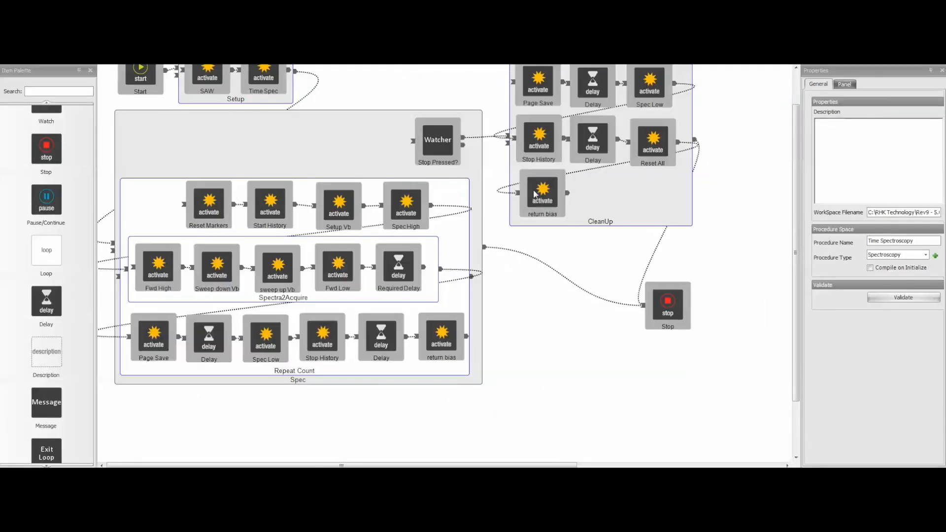
pyautogui.moveTo(795, 255); pyautogui.dragTo(795, 224)
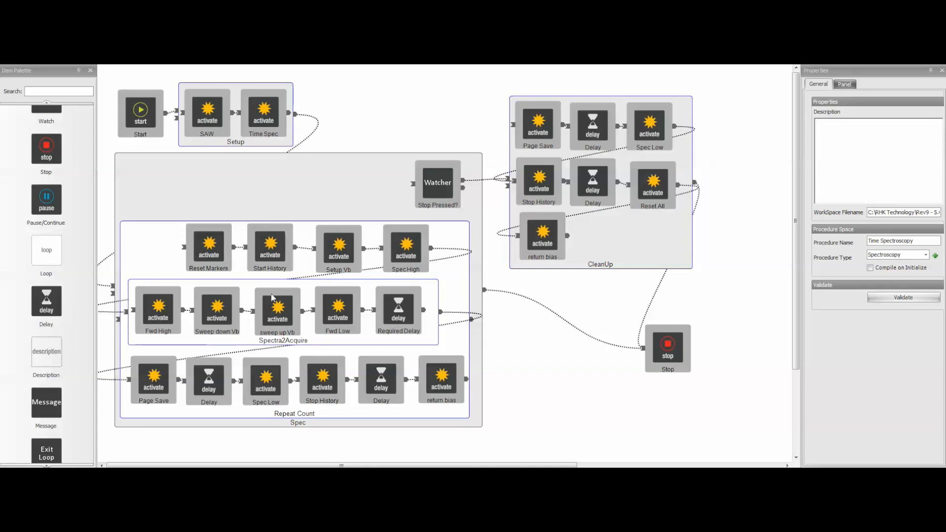
# - Inspect the Fwd High, Fwd Low, Setup Vb and bias sweep settings, plus the Spectra2Acquire loop's count
pyautogui.click(159, 308)
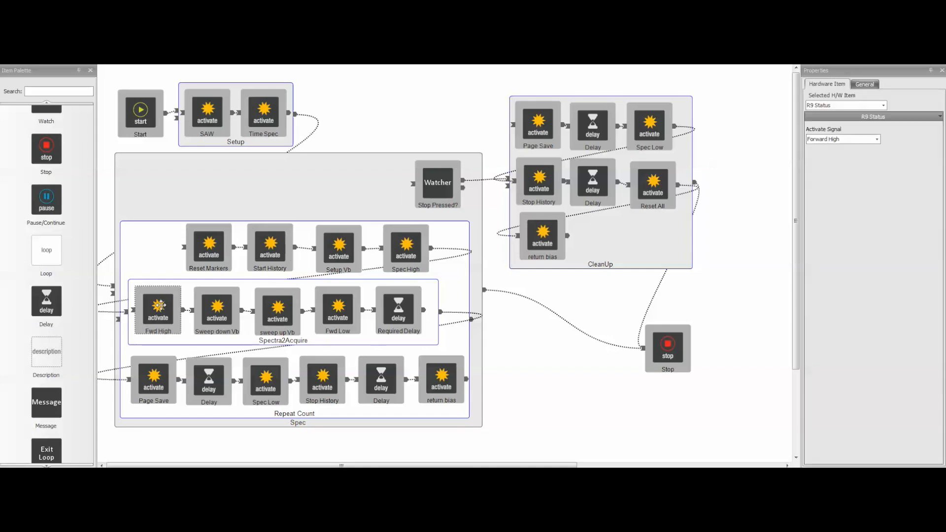
pyautogui.click(353, 303)
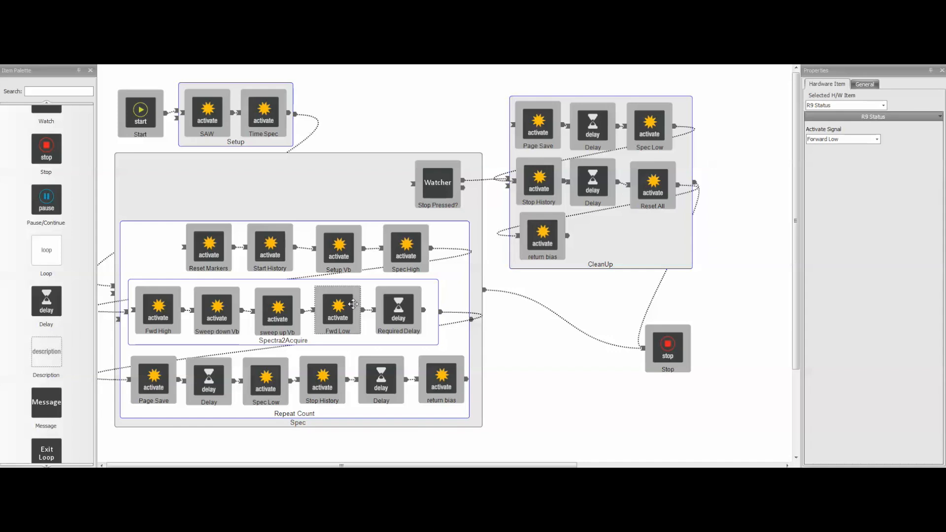
pyautogui.click(339, 261)
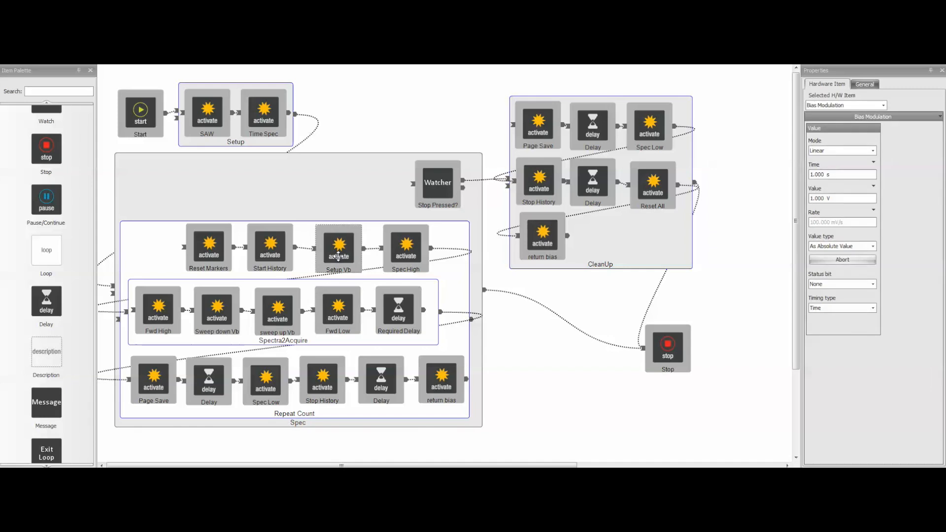
pyautogui.click(153, 303)
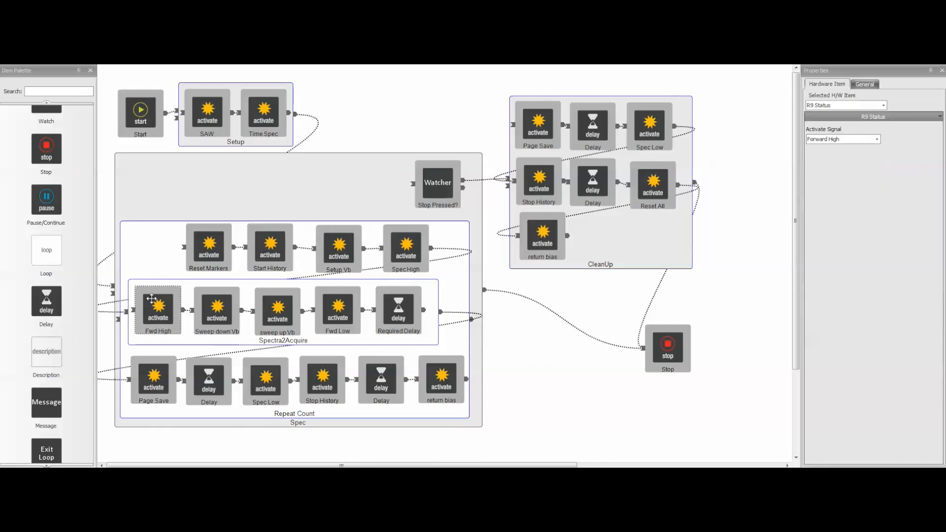
pyautogui.click(217, 306)
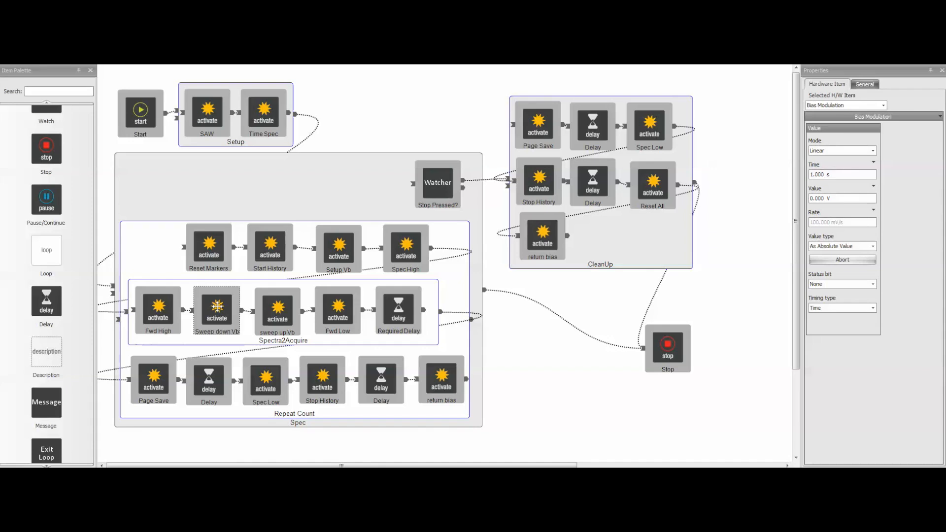
pyautogui.click(287, 324)
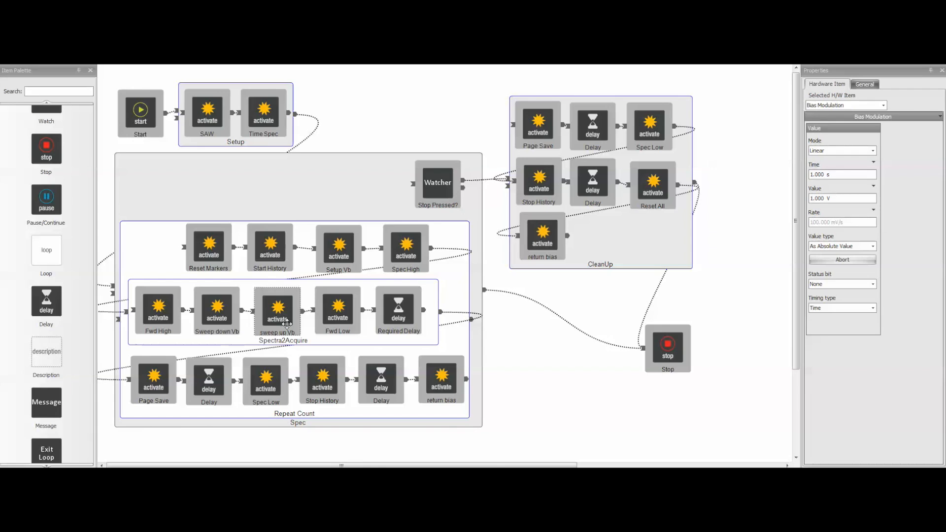
pyautogui.click(344, 315)
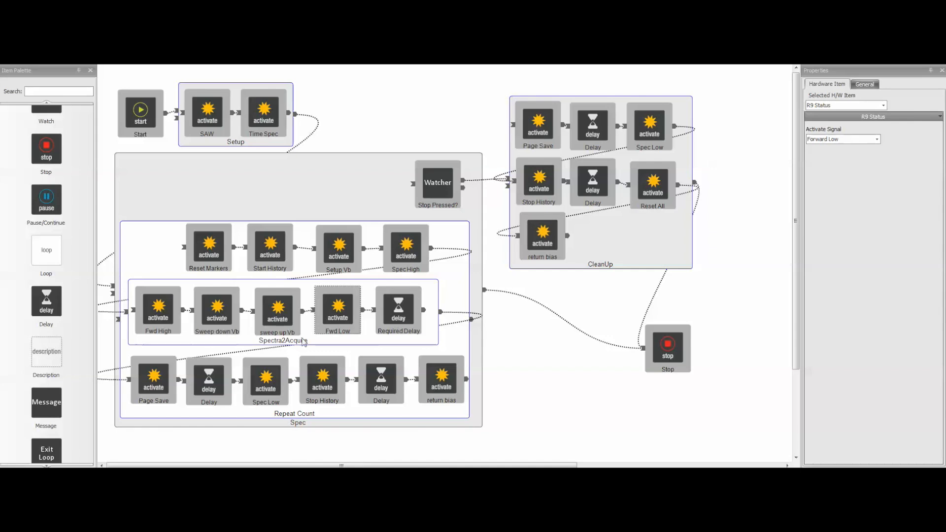
pyautogui.click(431, 291)
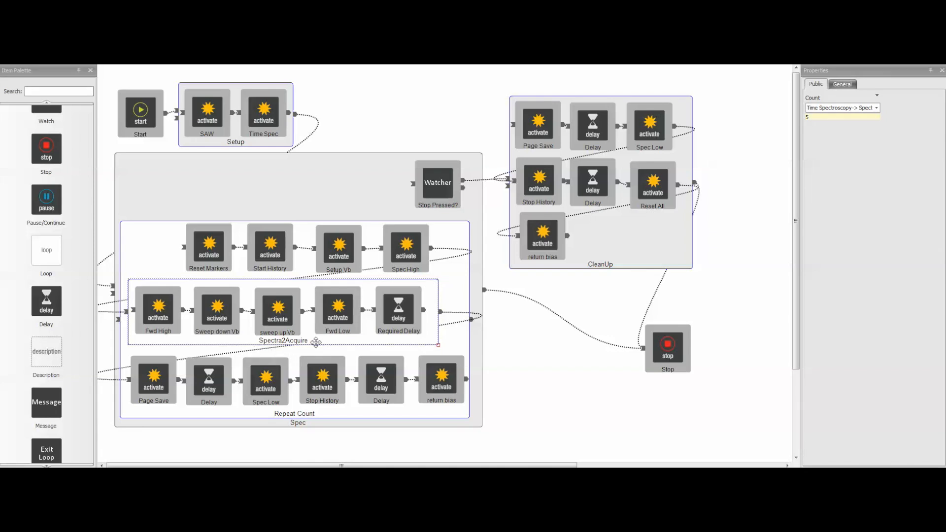
# - Review the bias sequence from Setup Vb through Sweep down Vb and sweep up Vb to the Spectra2Acquire loop
pyautogui.click(331, 250)
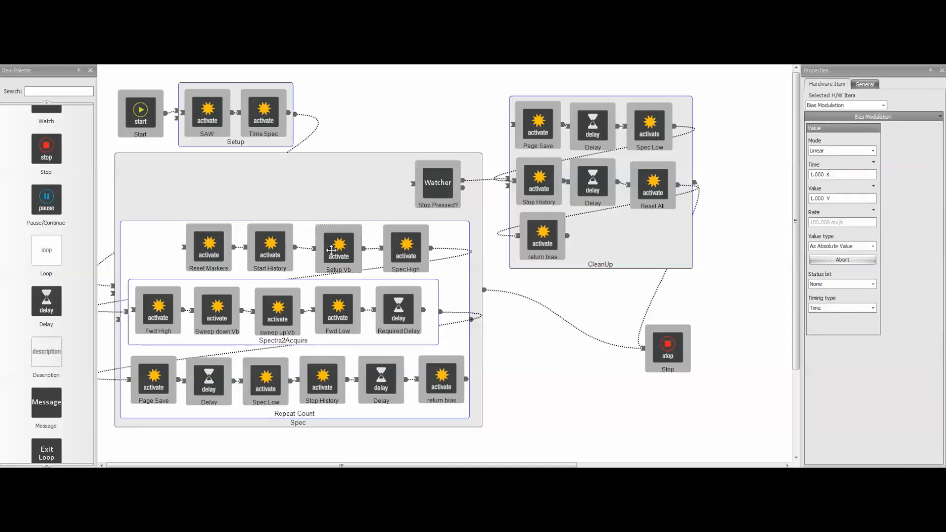
pyautogui.click(211, 318)
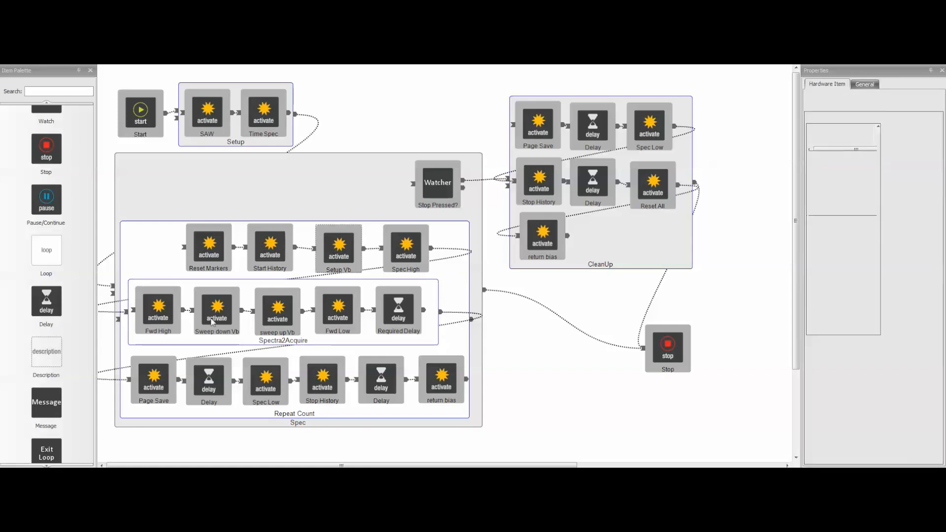
pyautogui.click(269, 321)
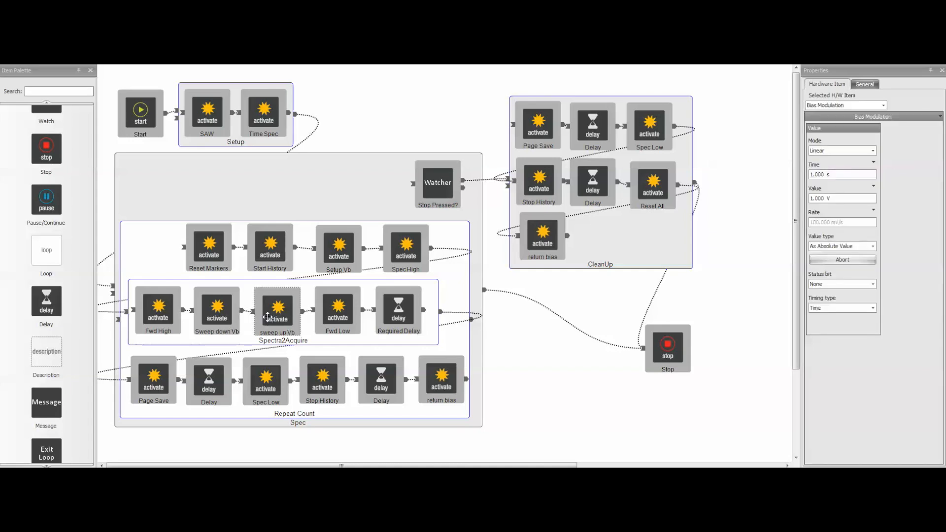
pyautogui.click(435, 300)
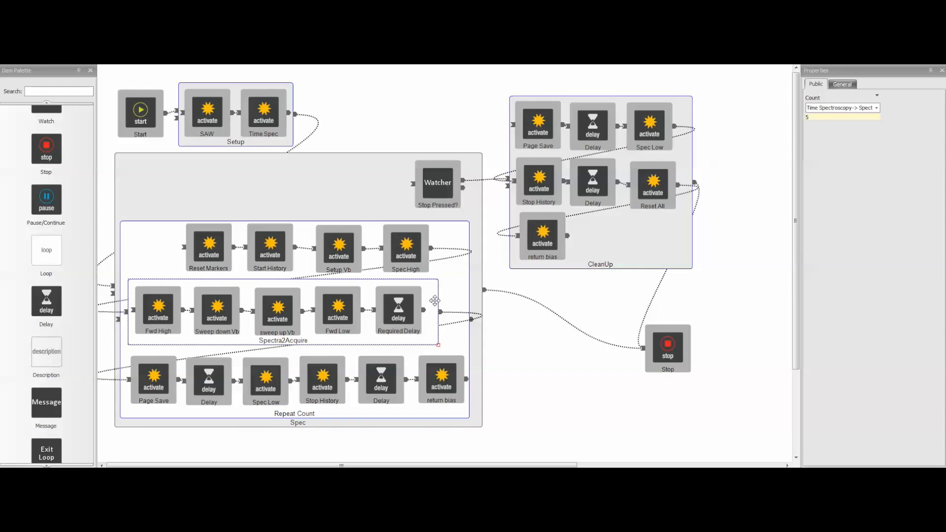
pyautogui.click(589, 288)
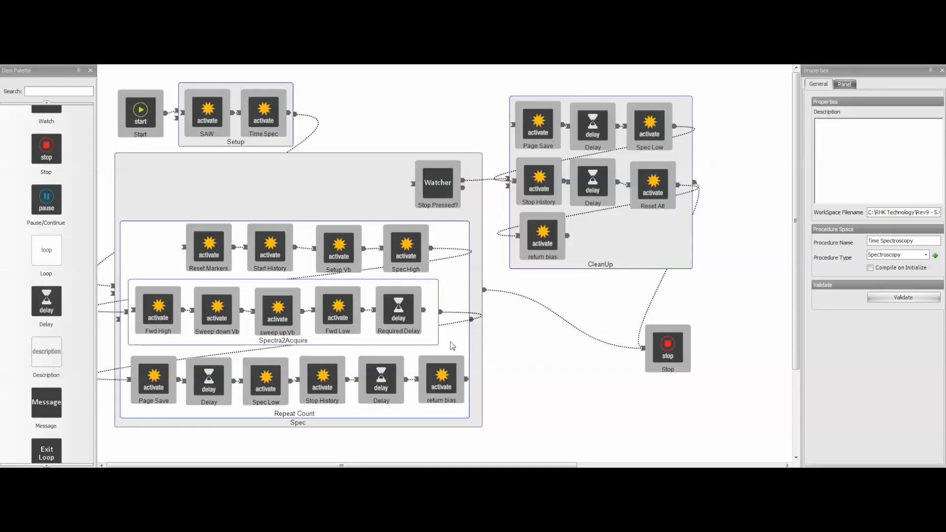
# - Inspect the return bias item after the Repeat Count loop's last Delay and the parameter linked to its Value
pyautogui.click(449, 388)
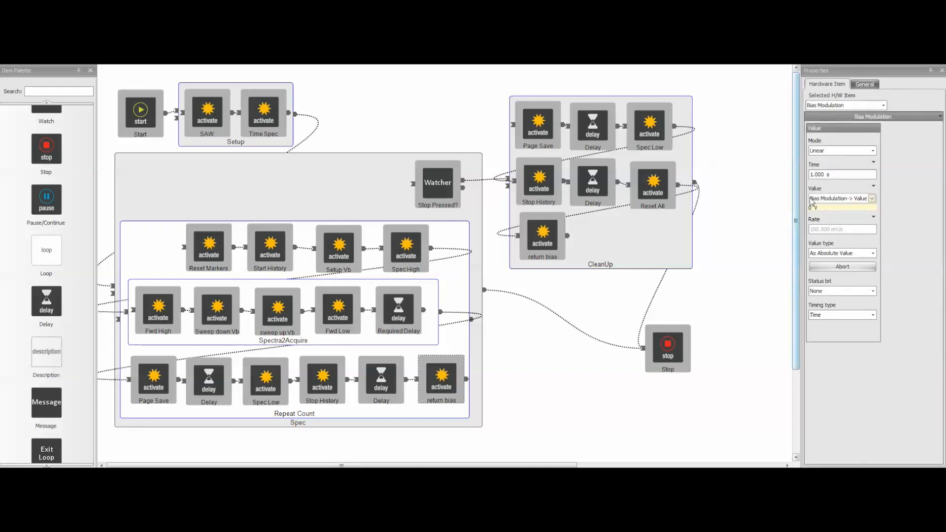
pyautogui.click(864, 199)
pyautogui.moveTo(824, 198); pyautogui.dragTo(899, 197)
pyautogui.click(858, 199)
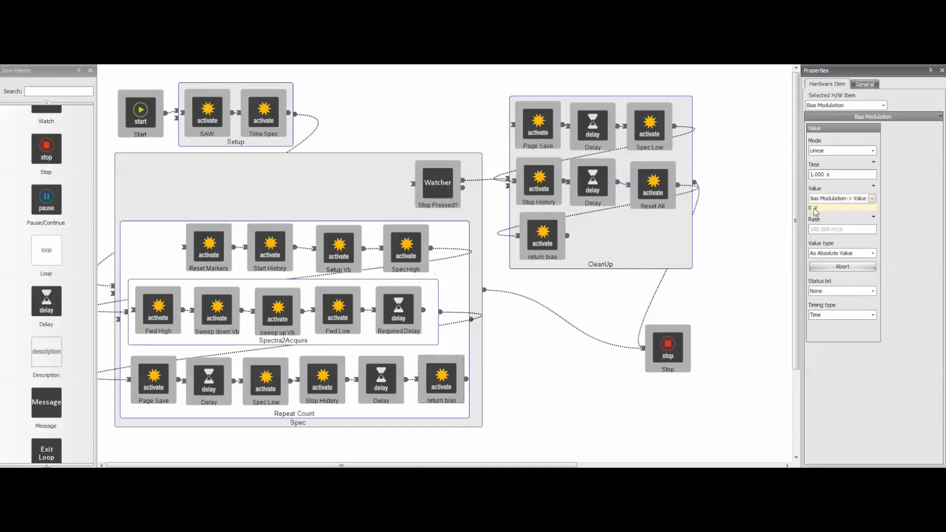
# - Move the CleanUp group slightly up and to the right, and review its Page Save, Stop History and return bias settings
pyautogui.moveTo(608, 230); pyautogui.dragTo(633, 212)
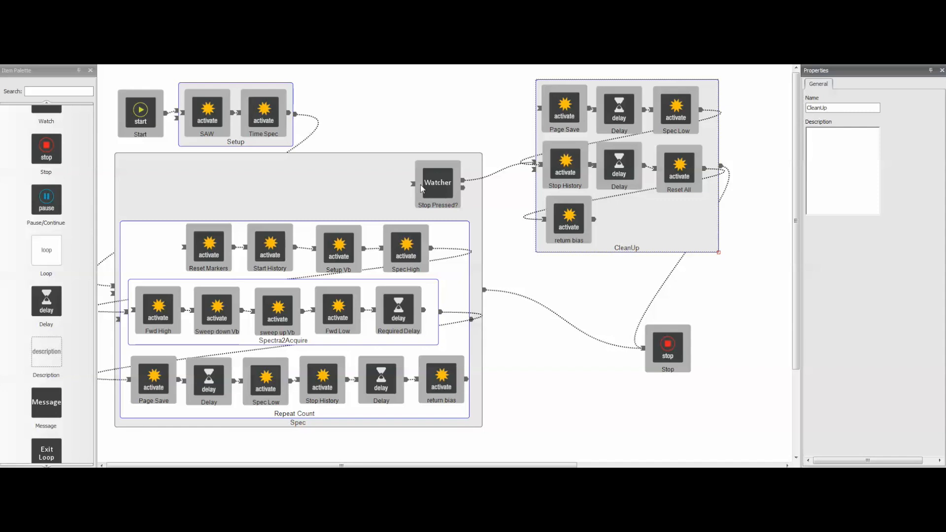
pyautogui.click(565, 101)
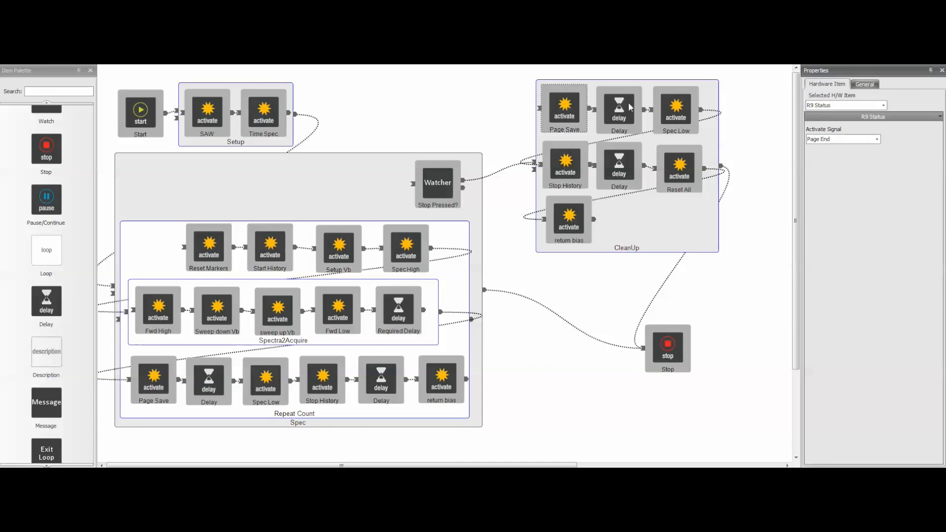
pyautogui.click(565, 165)
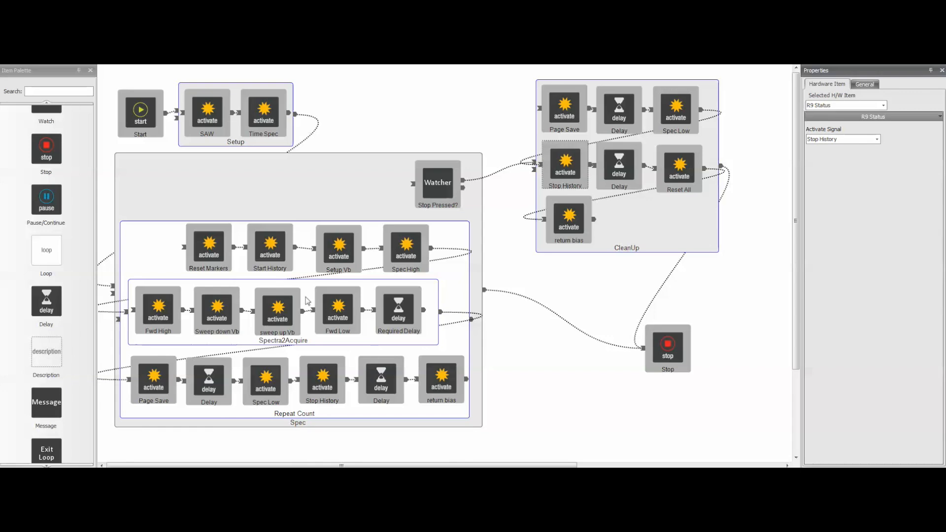
pyautogui.click(578, 217)
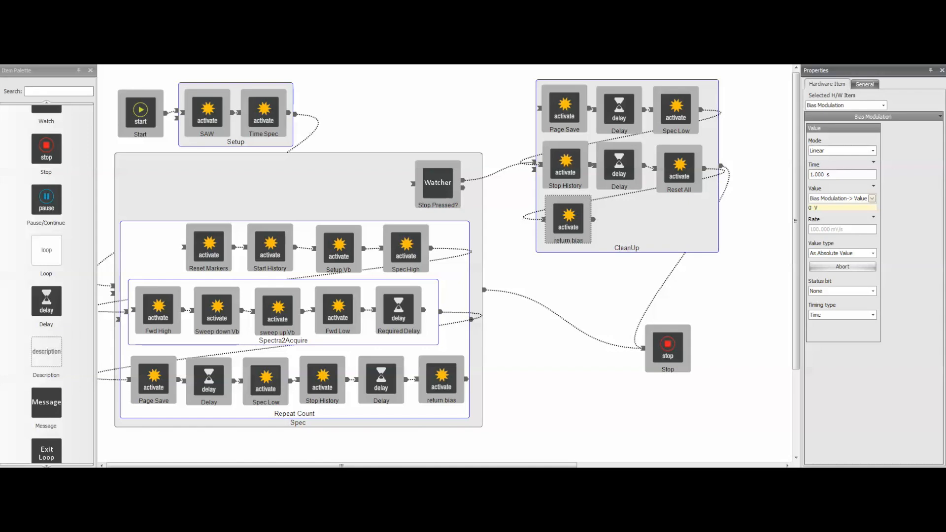
# - Check the Setup Vb settings again, followed by the two bias sweep items and the Fwd Low signal
pyautogui.click(358, 245)
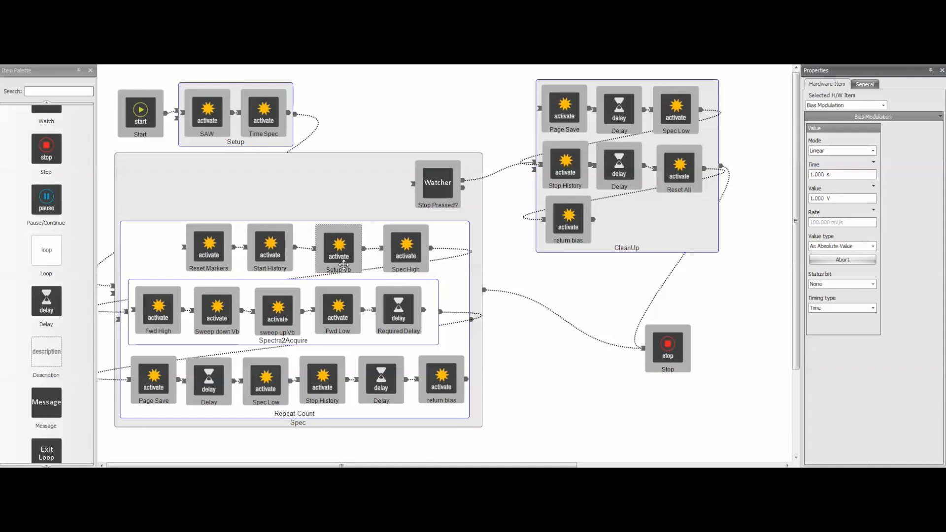
pyautogui.click(234, 310)
pyautogui.keyDown('ctrl'); pyautogui.click(290, 307); pyautogui.keyUp('ctrl')
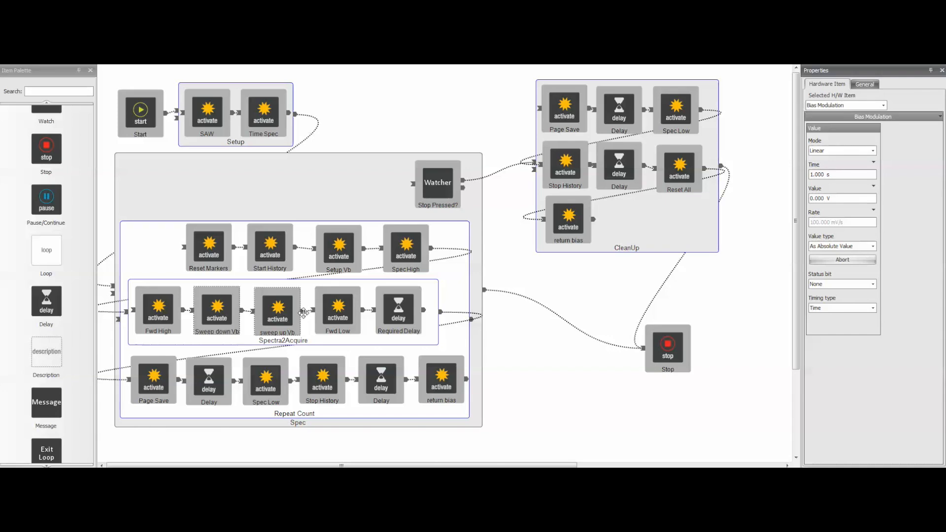
pyautogui.click(333, 315)
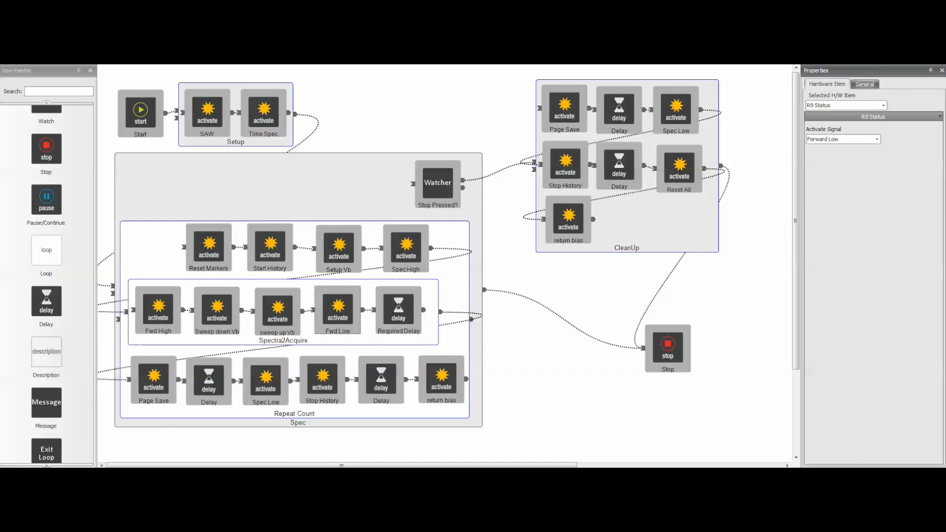
# - Show the instrument control panels and select Spectroscopy mode with the Time Spectroscopy procedure in the Scan Area Window
pyautogui.click(367, 95)
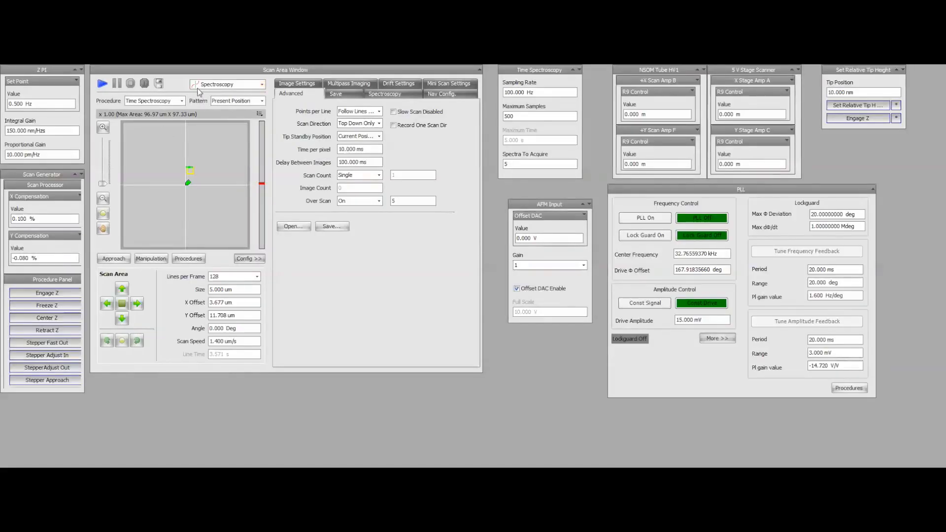
pyautogui.click(199, 86)
pyautogui.click(221, 82)
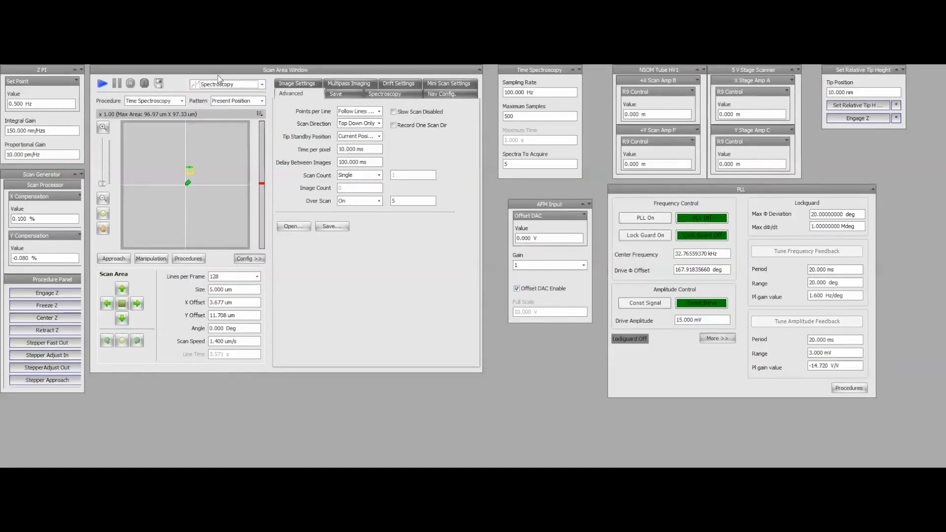
pyautogui.click(170, 101)
pyautogui.click(170, 101)
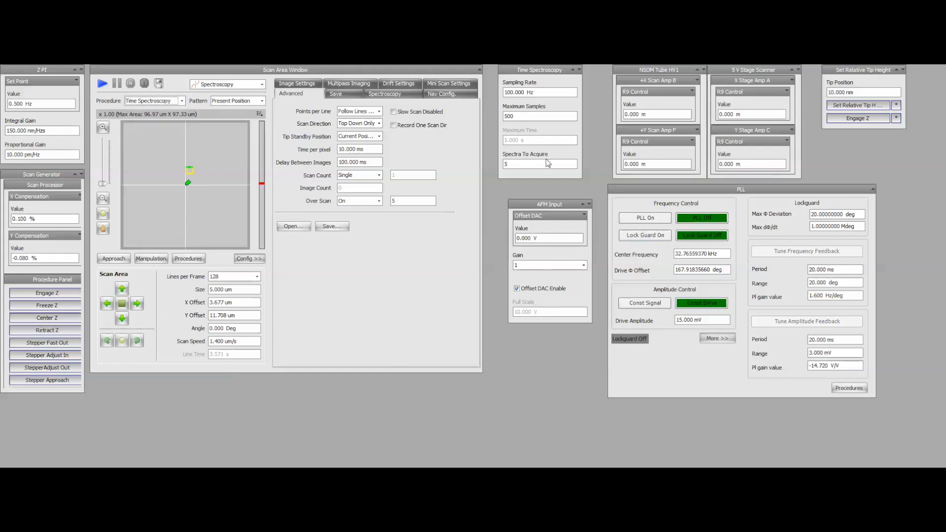
# - Move the AFM Input panel below the Set Relative Tip Height panel, check the Time Spectroscopy sampling settings, and start the procedure
pyautogui.moveTo(535, 72)
pyautogui.mouseDown()
pyautogui.moveTo(541, 97)
pyautogui.moveTo(532, 73)
pyautogui.mouseUp()
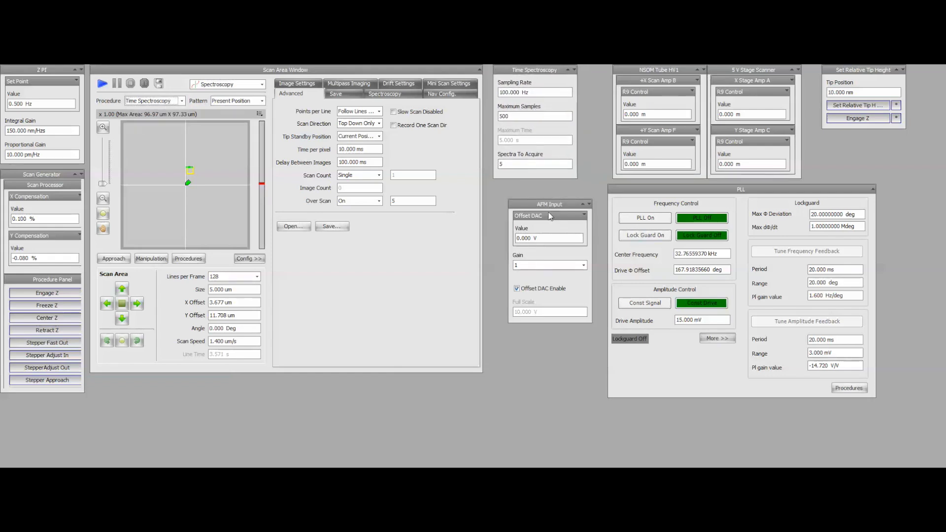
pyautogui.moveTo(534, 204); pyautogui.dragTo(853, 144)
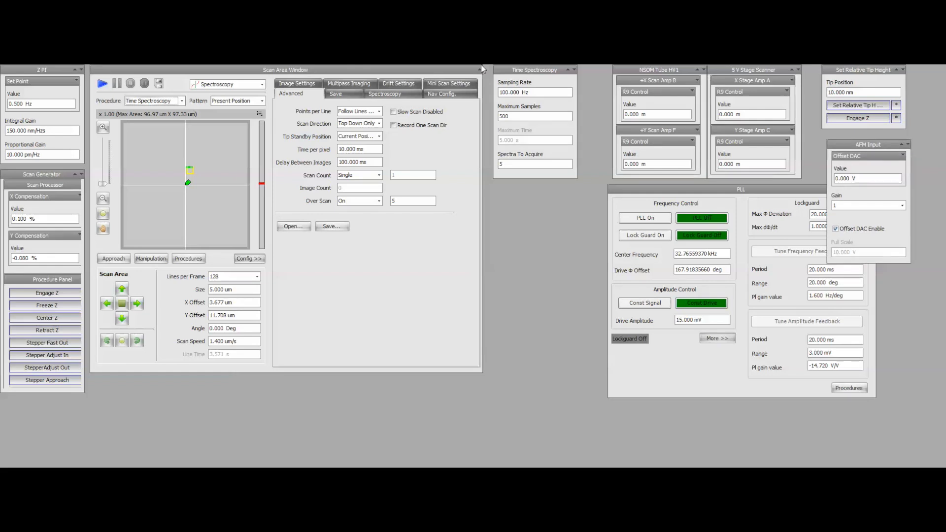
pyautogui.click(536, 92)
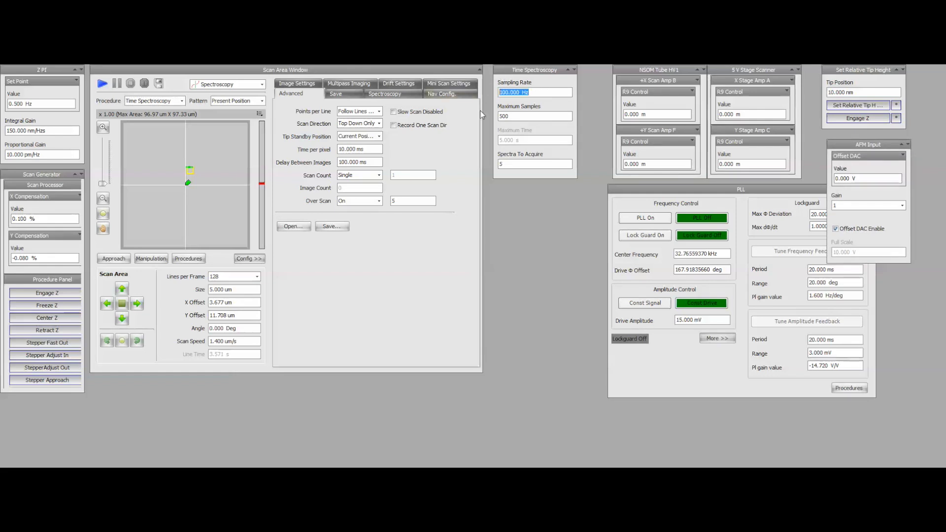
pyautogui.press('Tab')
pyautogui.click(103, 85)
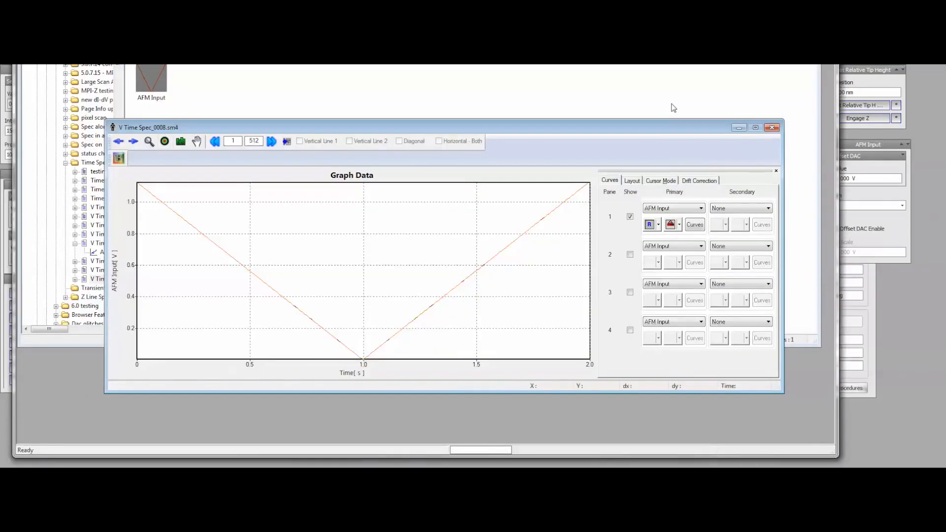
# - Close the V Time Spec_0008.sm4 graph and open V Time Spec_0010.sm4 from the Time Spectroscopy folder
pyautogui.click(772, 128)
pyautogui.scroll(1, 119, 87)
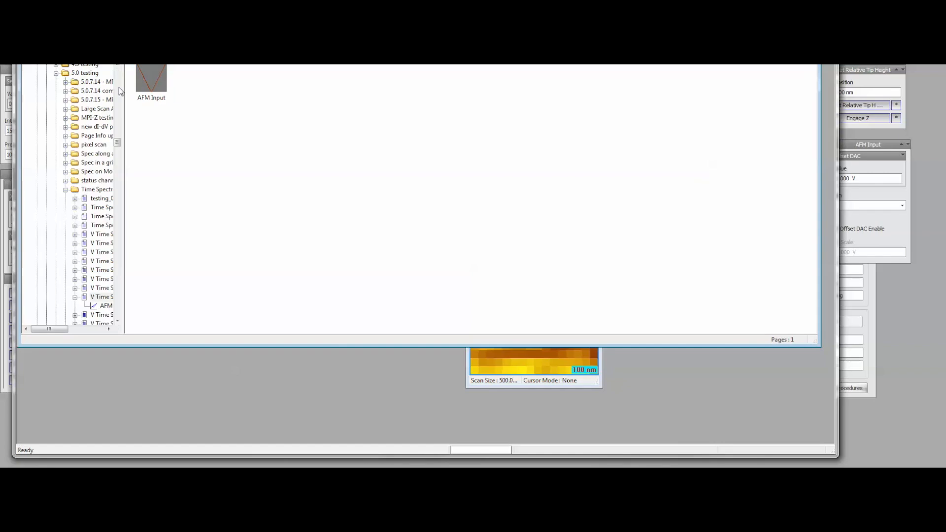
pyautogui.doubleClick(103, 324)
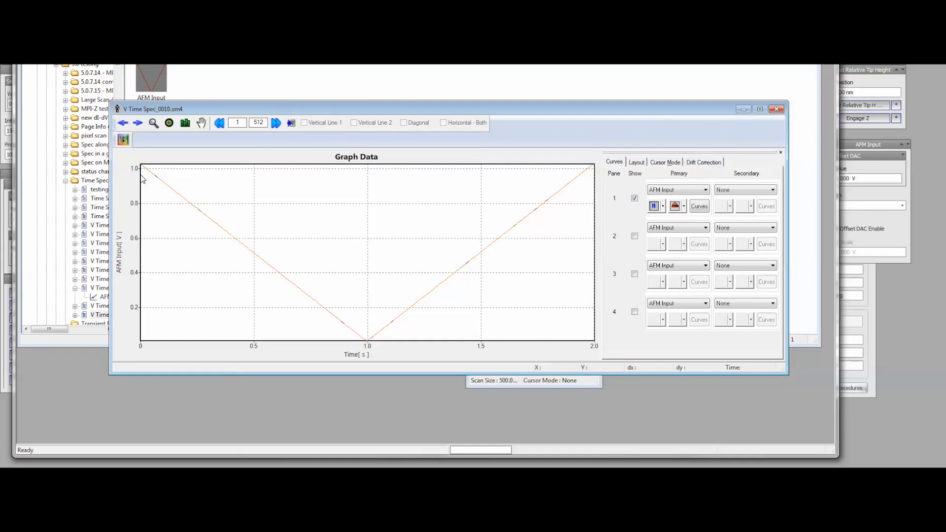
# - Step forward through the individual AFM Input curves in the V Time Spec_0010.sm4 graph
pyautogui.click(138, 124)
pyautogui.click(139, 125)
pyautogui.click(138, 124)
pyautogui.click(138, 124)
pyautogui.click(138, 124)
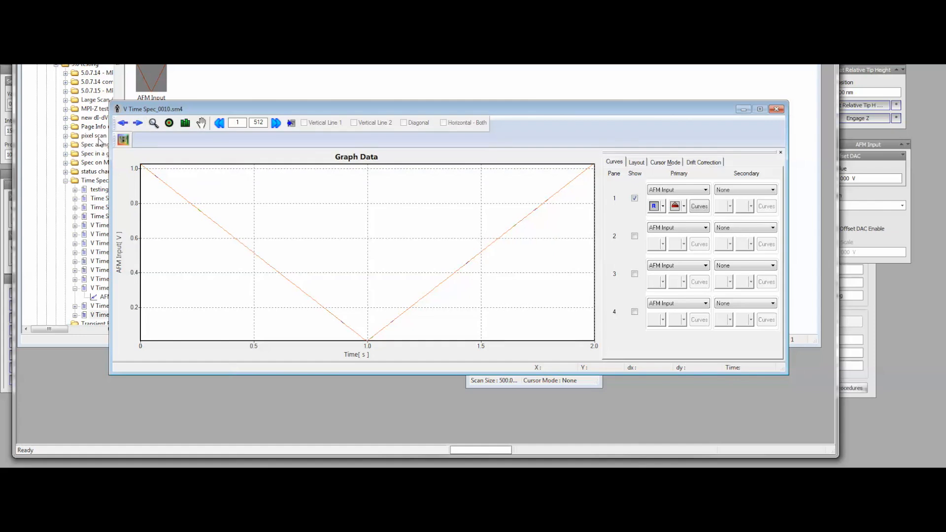